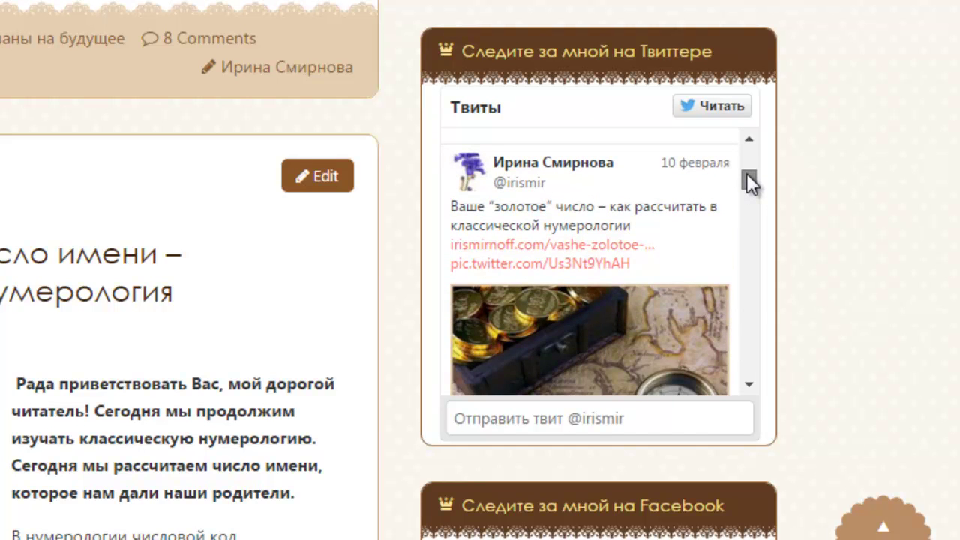
Step: Look over the Twitter and Facebook follow widgets in the blog's sidebar
scroll(817, 150, "down", 5)
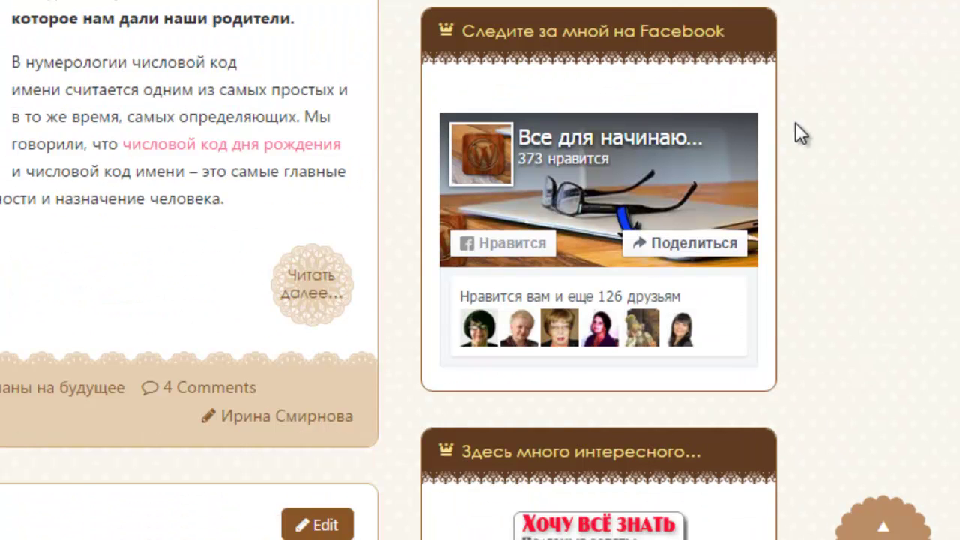
scroll(810, 120, "up", 10)
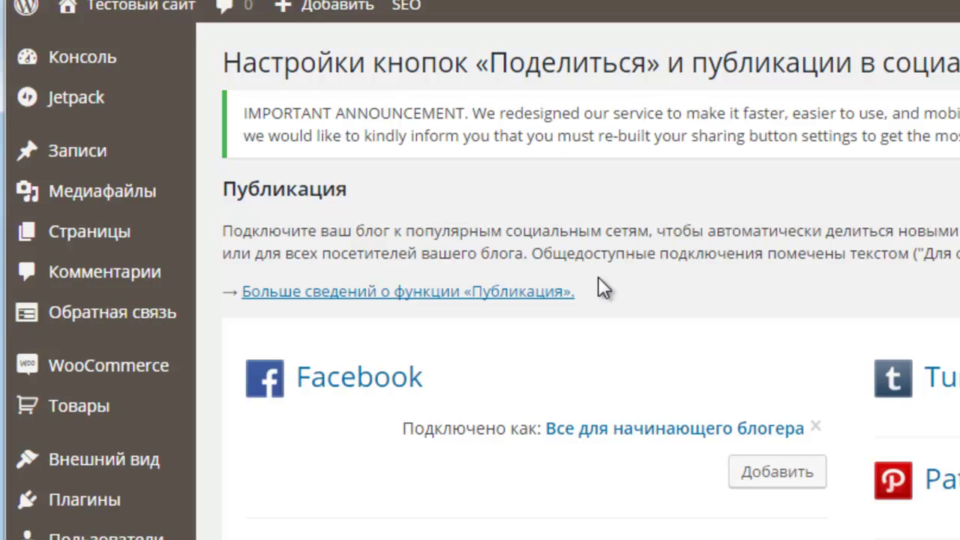
Step: Open the configuration page of the Sharing module from the Jetpack settings
mouse_move(105, 96)
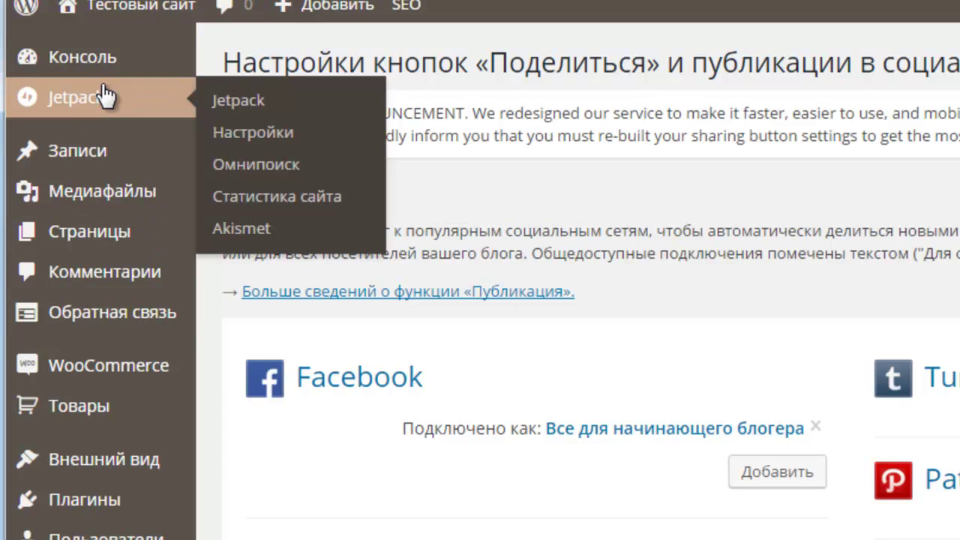
left_click(252, 132)
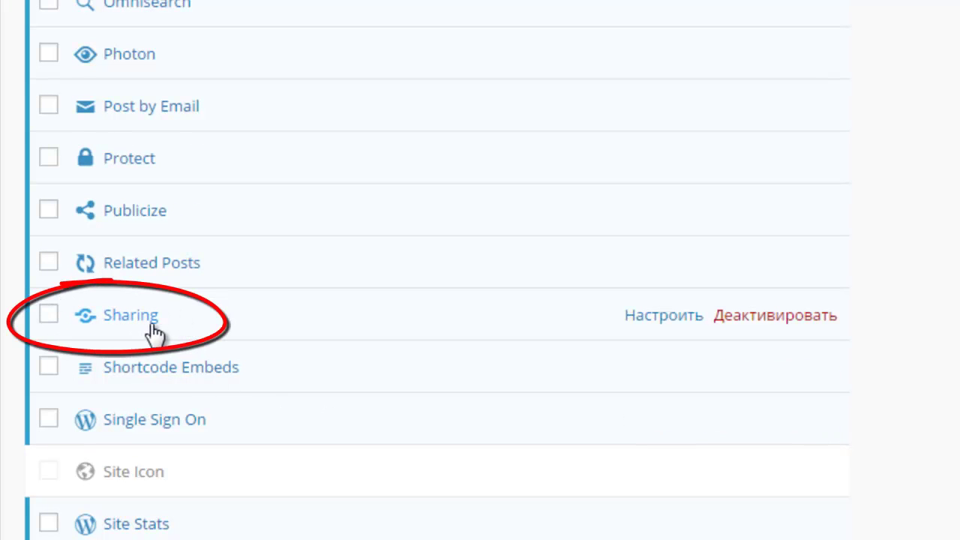
left_click(686, 318)
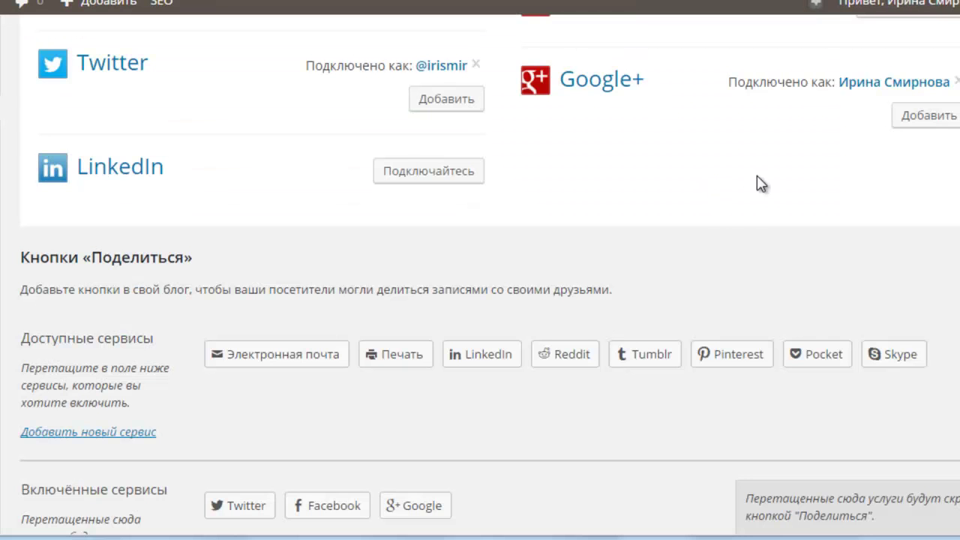
Step: Add Pinterest, Skype, Pocket and Электронная почта to the enabled share services, with Pocket placed before Электронная почта
scroll(762, 185, "down", 1)
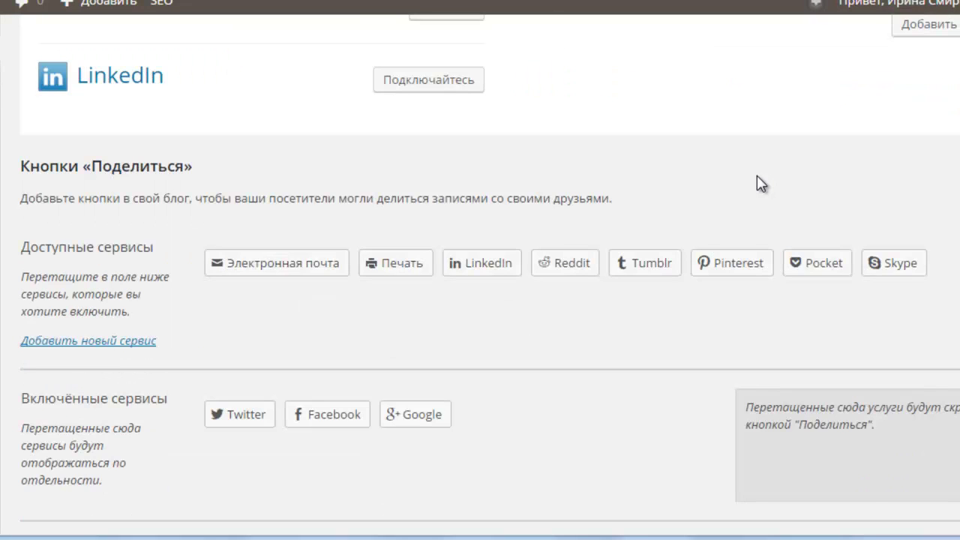
scroll(761, 184, "down", 1)
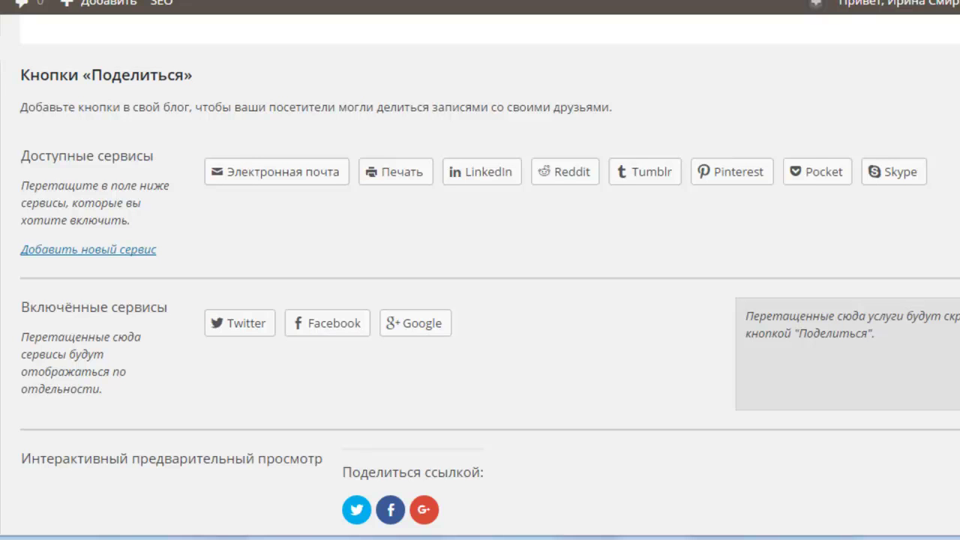
scroll(489, 281, "down", 1)
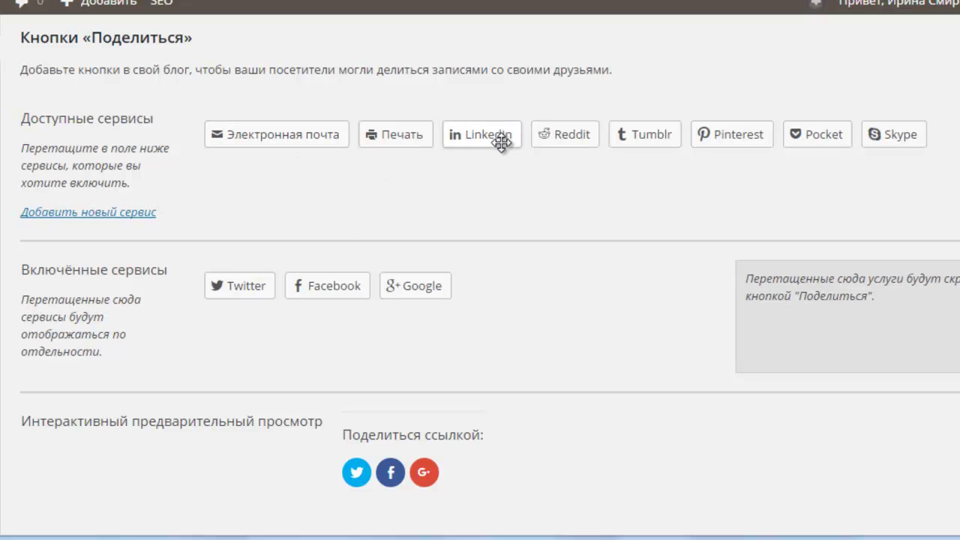
left_click_drag(729, 133, 501, 282)
left_click_drag(805, 133, 588, 282)
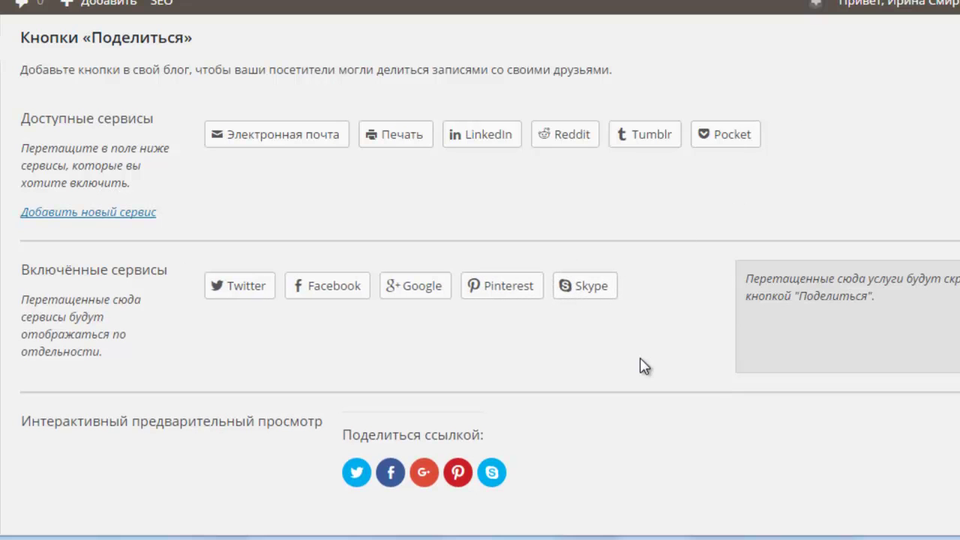
left_click_drag(274, 138, 695, 289)
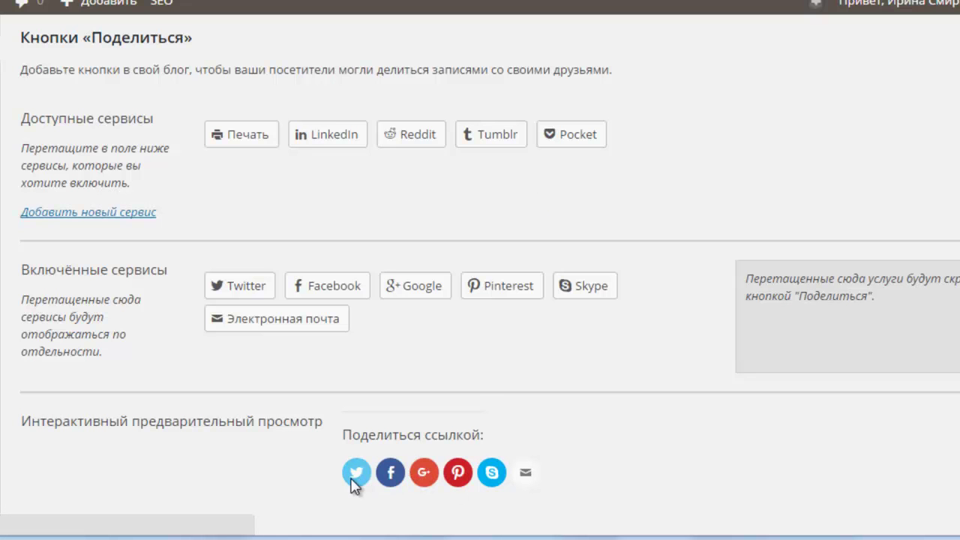
left_click_drag(562, 132, 653, 281)
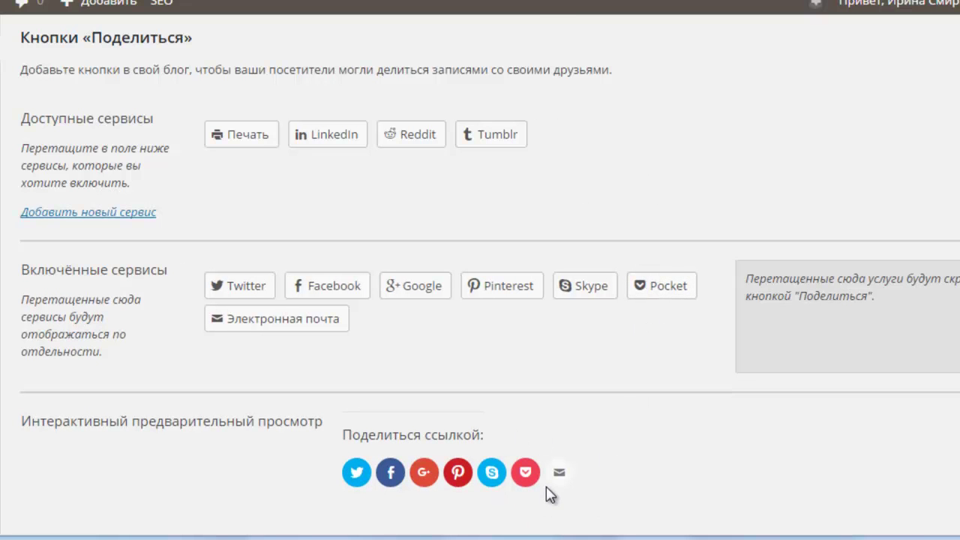
Step: Try the share button styles Иконка + текст, Только текст and Официальные кнопки, and return to Только иконка
scroll(665, 275, "down", 5)
scroll(668, 276, "up", 1)
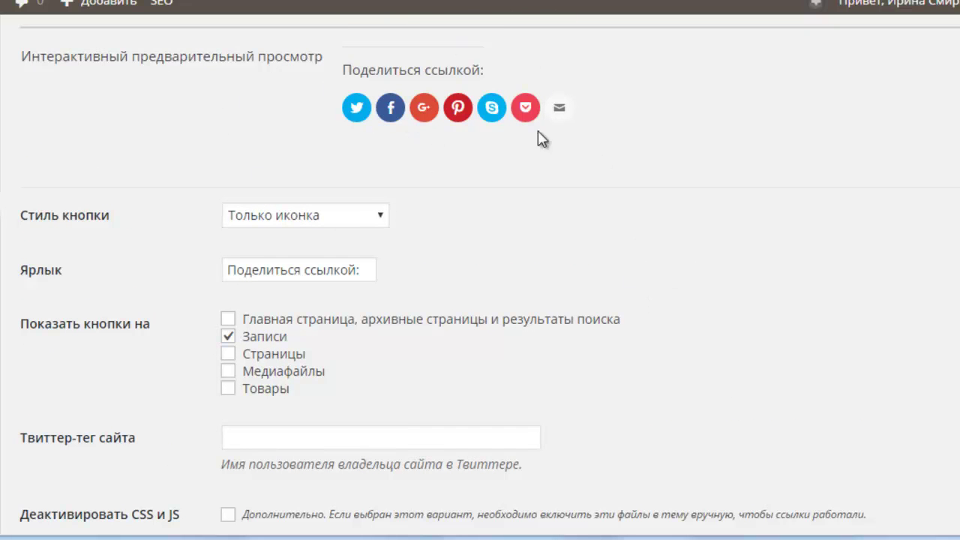
left_click(381, 217)
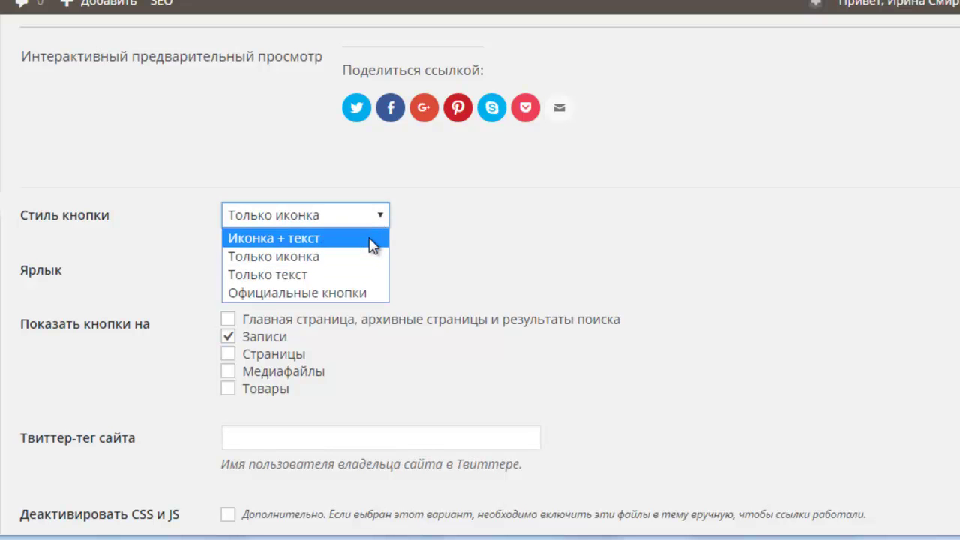
left_click(373, 240)
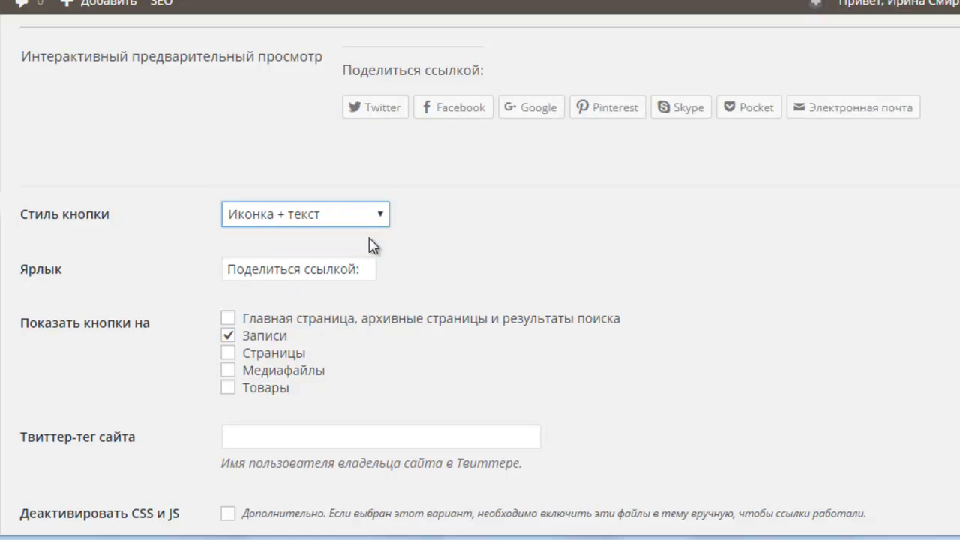
left_click(384, 215)
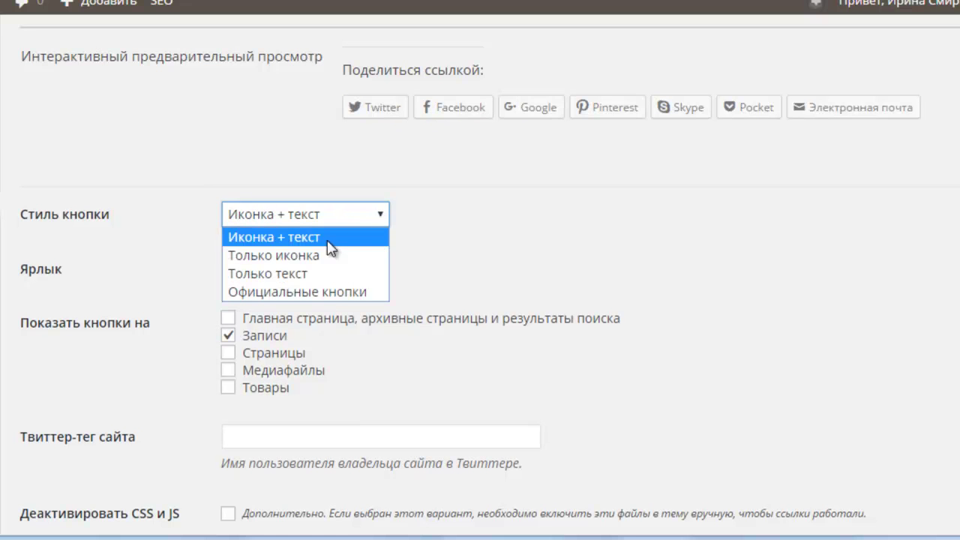
left_click(319, 273)
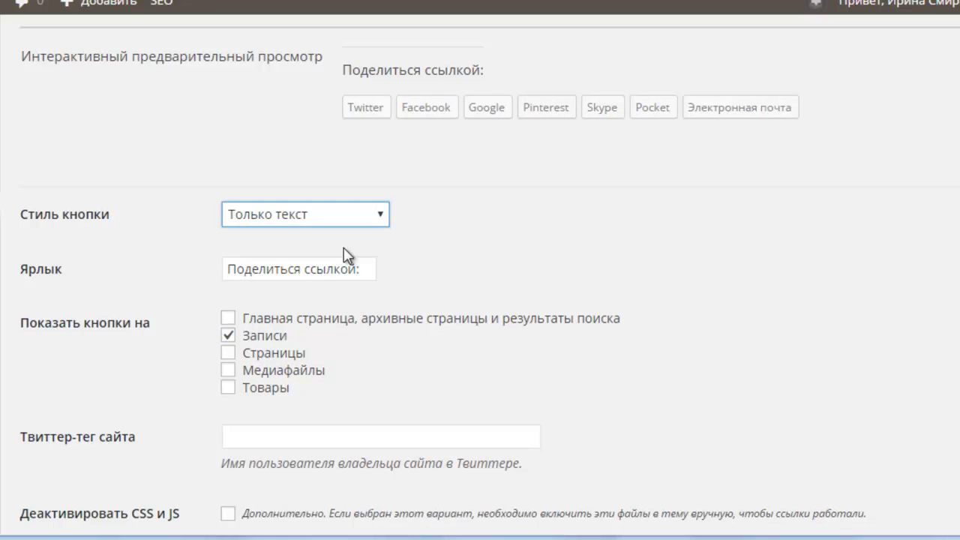
left_click(385, 214)
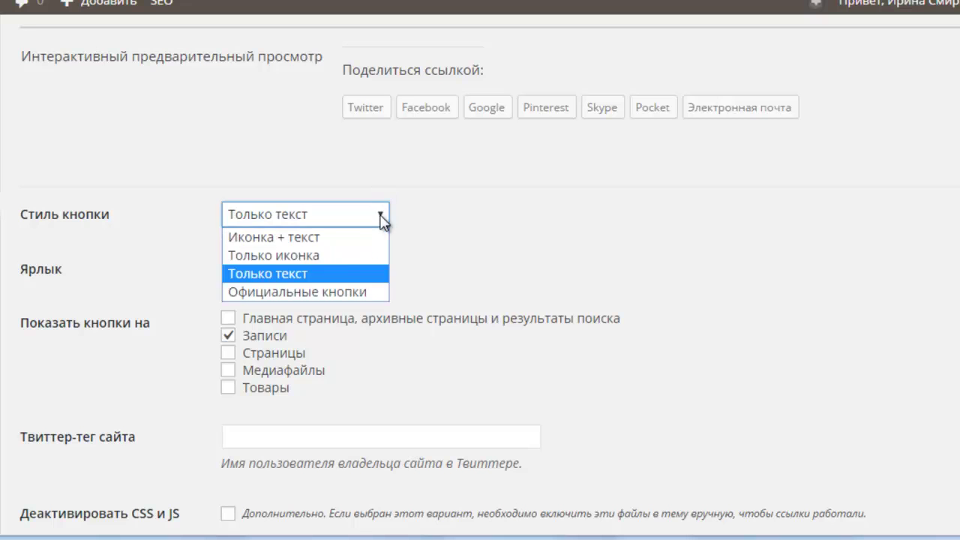
left_click(336, 290)
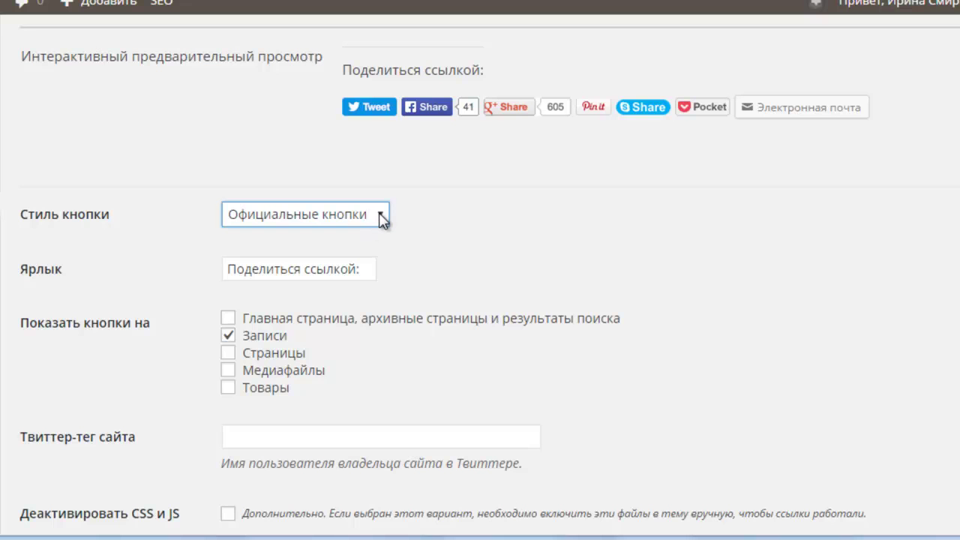
left_click(381, 215)
left_click(332, 258)
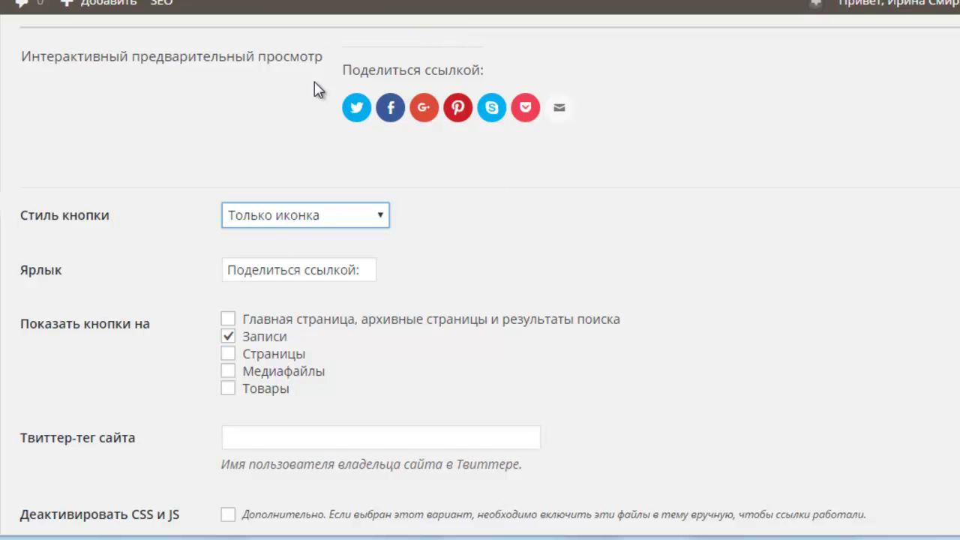
Step: Change the share buttons' label to "Понравилась статья? Поделись!" and apply it to the live preview
left_click_drag(230, 270, 364, 270)
key("BackSpace")
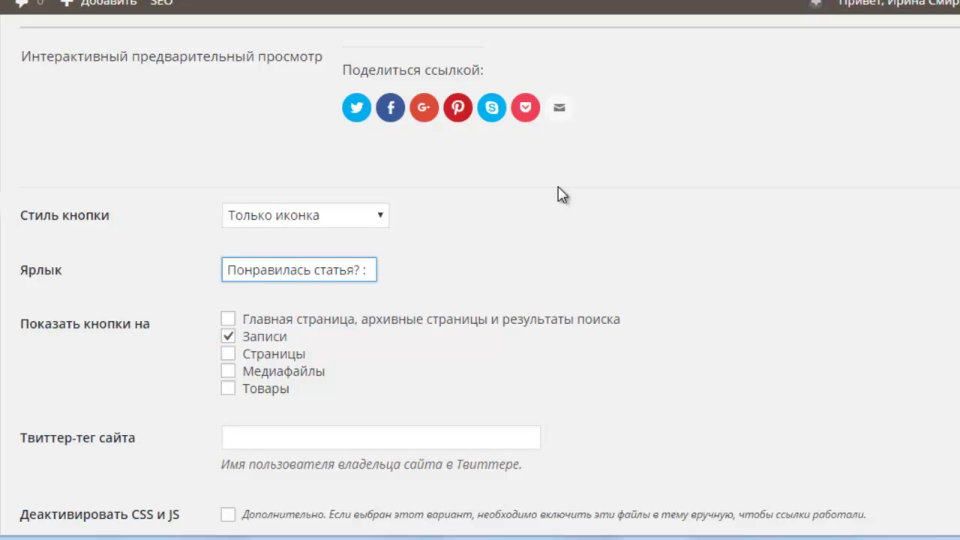
left_click(583, 165)
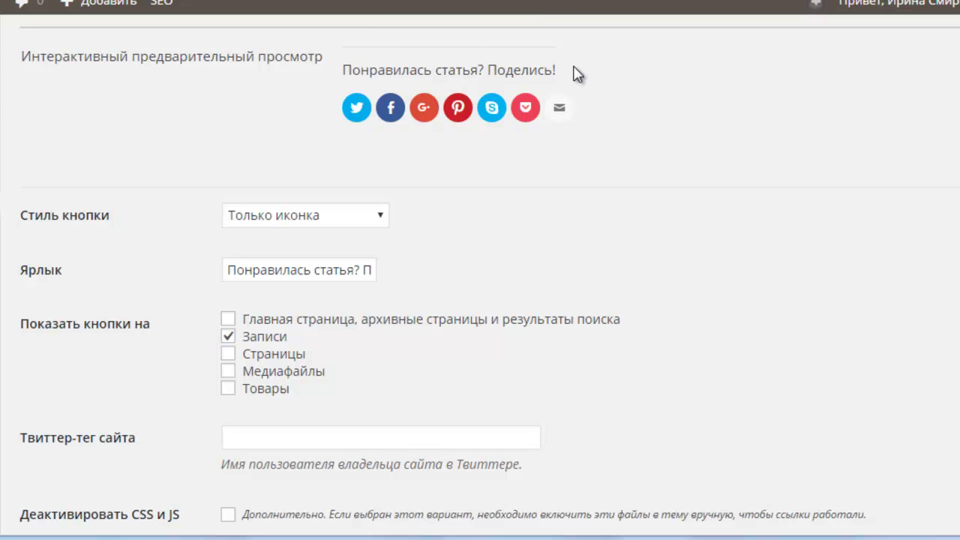
Step: Enter the site owner's Twitter username with a leading @ as the site's Twitter tag and save the sharing settings
scroll(619, 165, "down", 1)
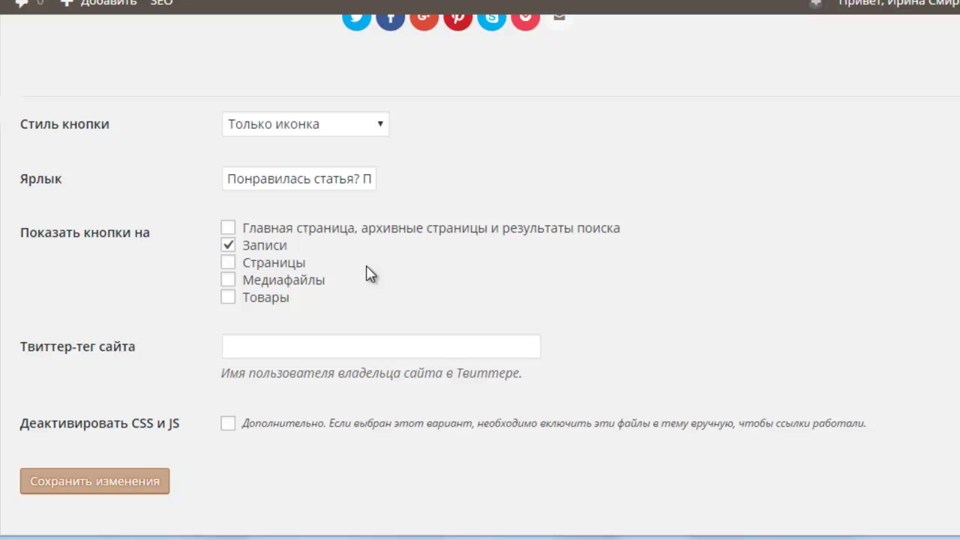
scroll(368, 274, "down", 1)
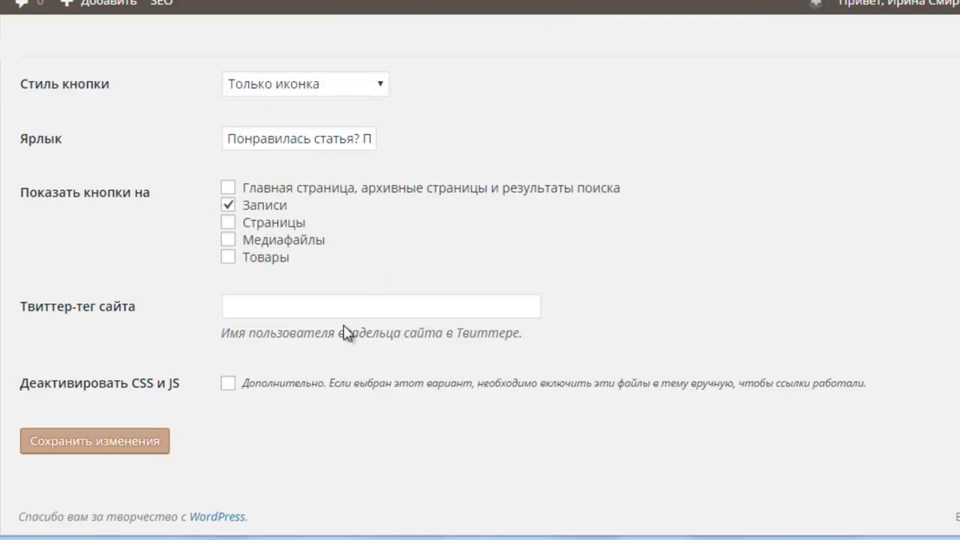
left_click(235, 305)
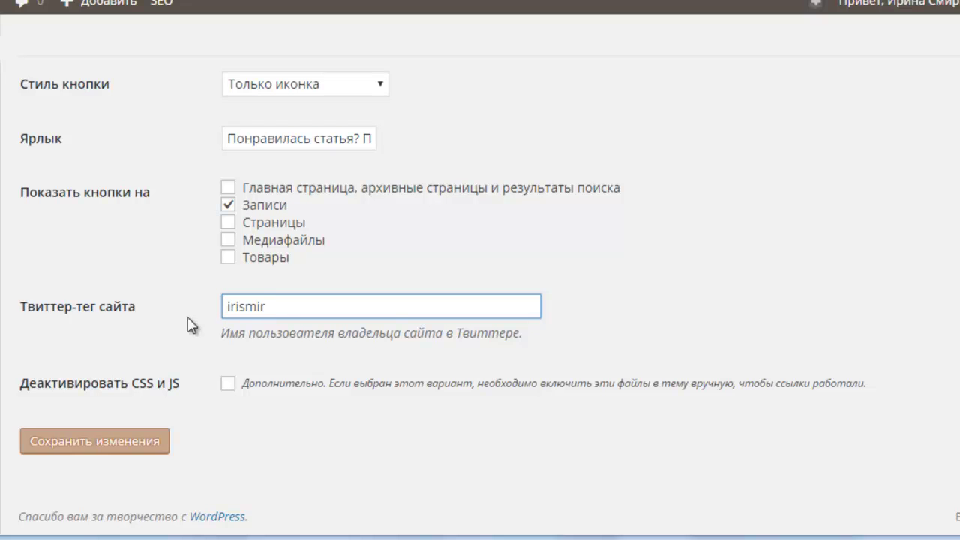
type("@")
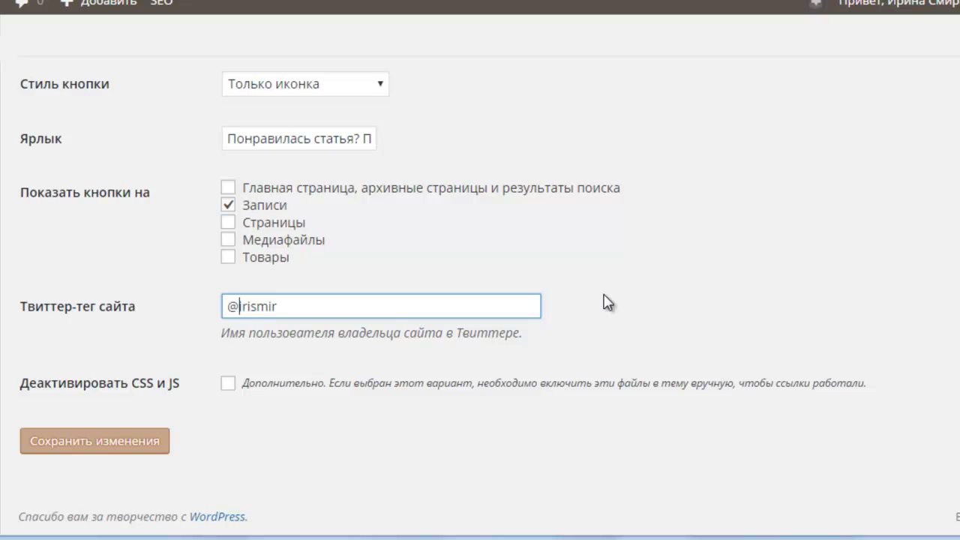
left_click(109, 447)
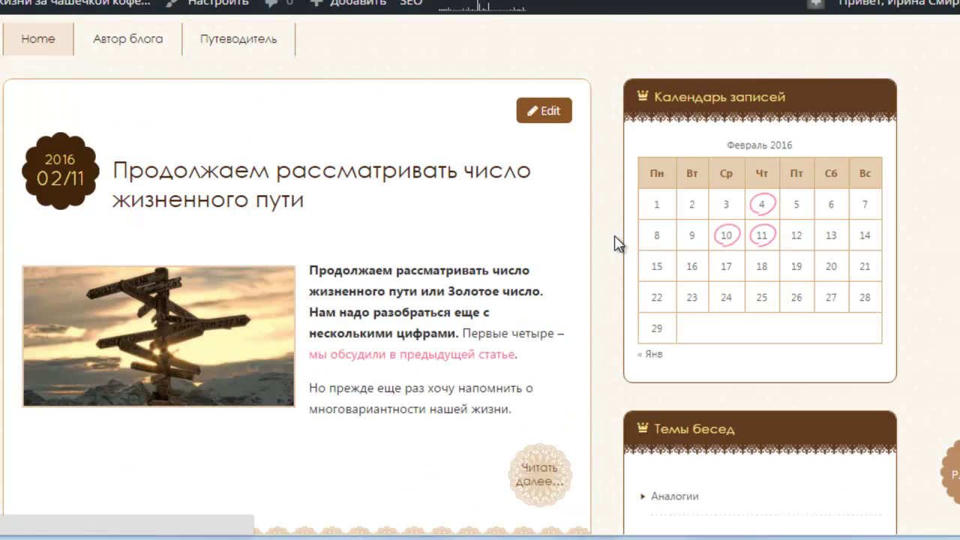
Step: Examine the share buttons shown below a post on the live blog
scroll(590, 190, "down", 15)
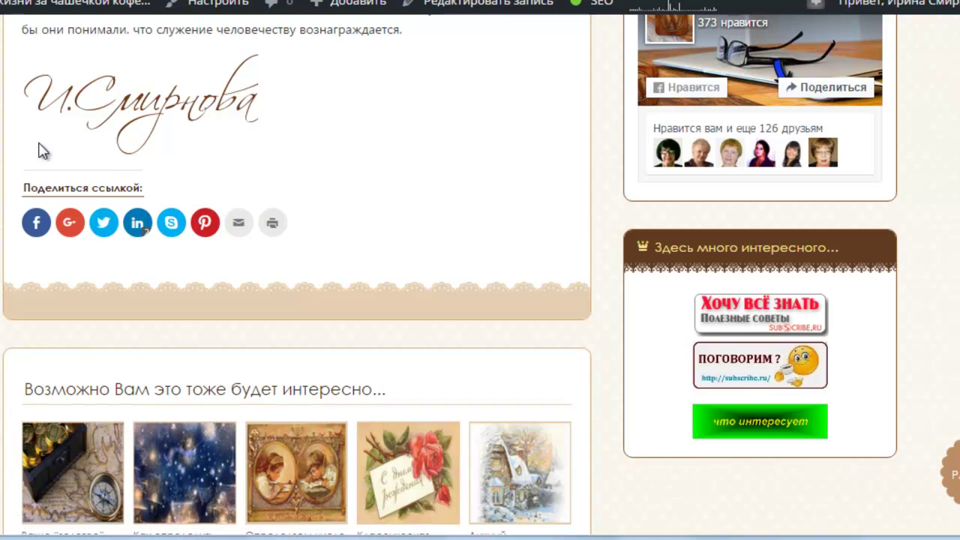